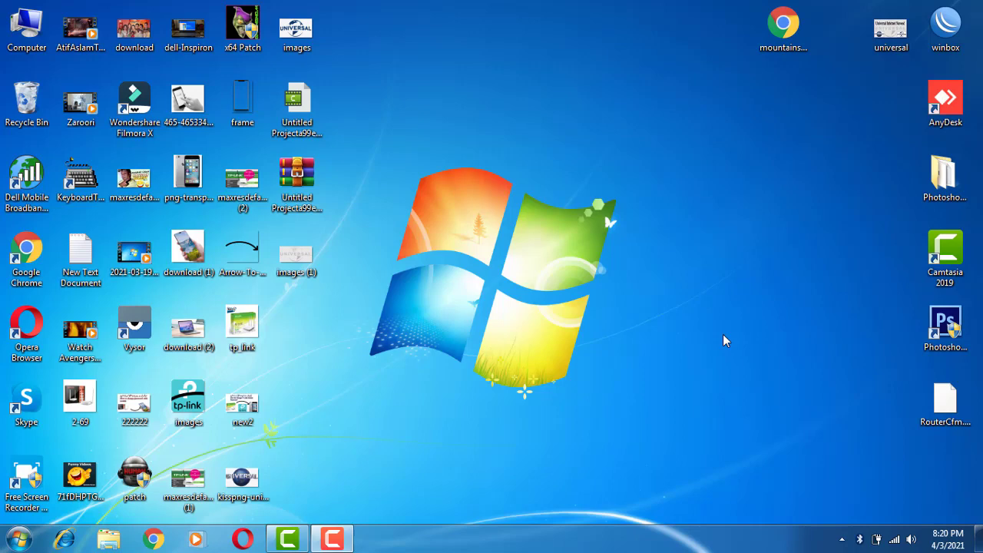
- Refresh the desktop and check which wireless network the computer is connected to
right_click(609, 119)
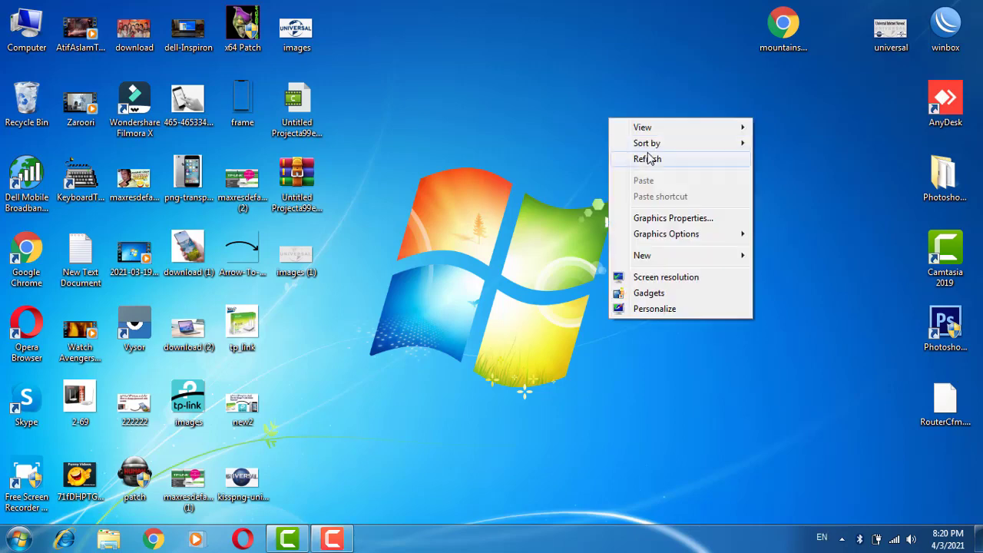
click(647, 158)
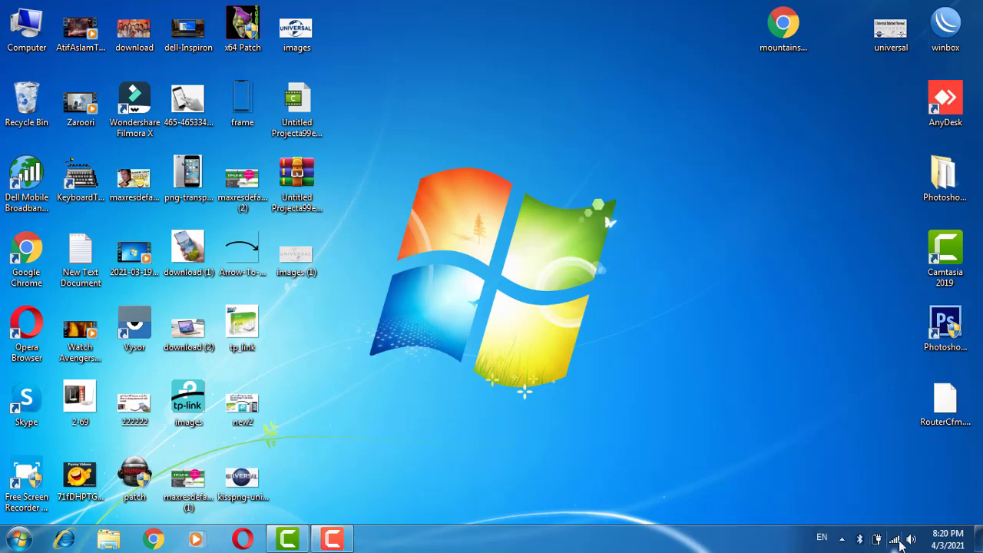
click(896, 538)
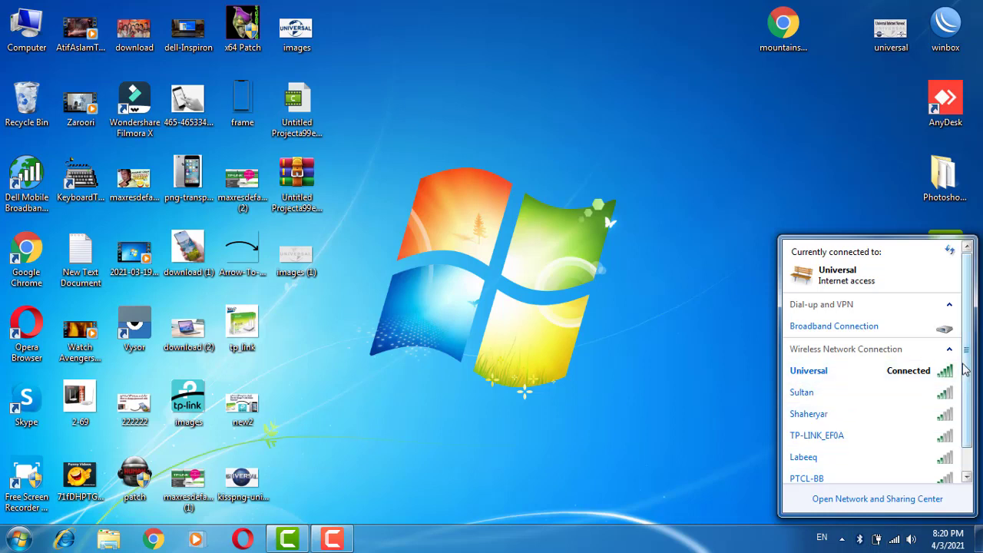
click(644, 382)
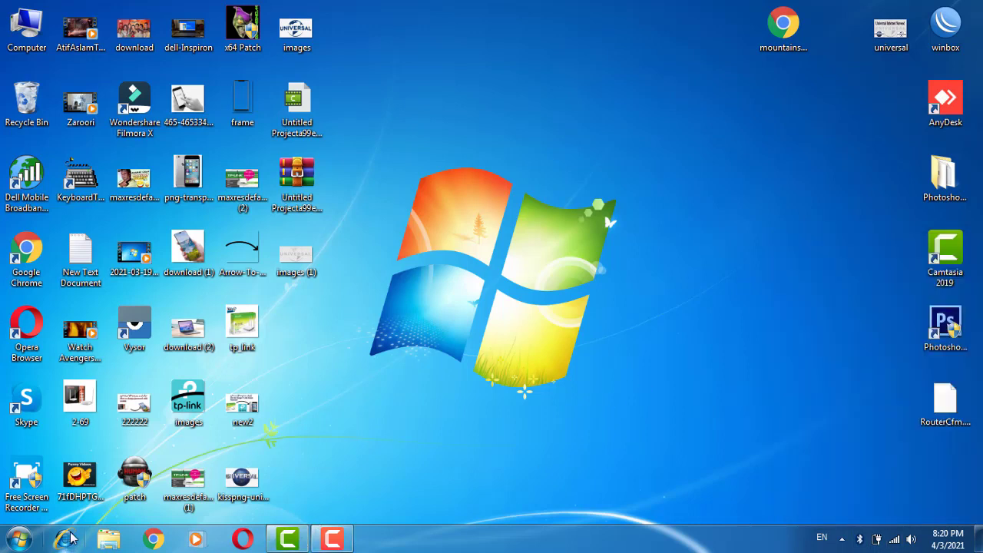
- Switch to Google Chrome and open the router's management page at 192.168.0.1
click(153, 539)
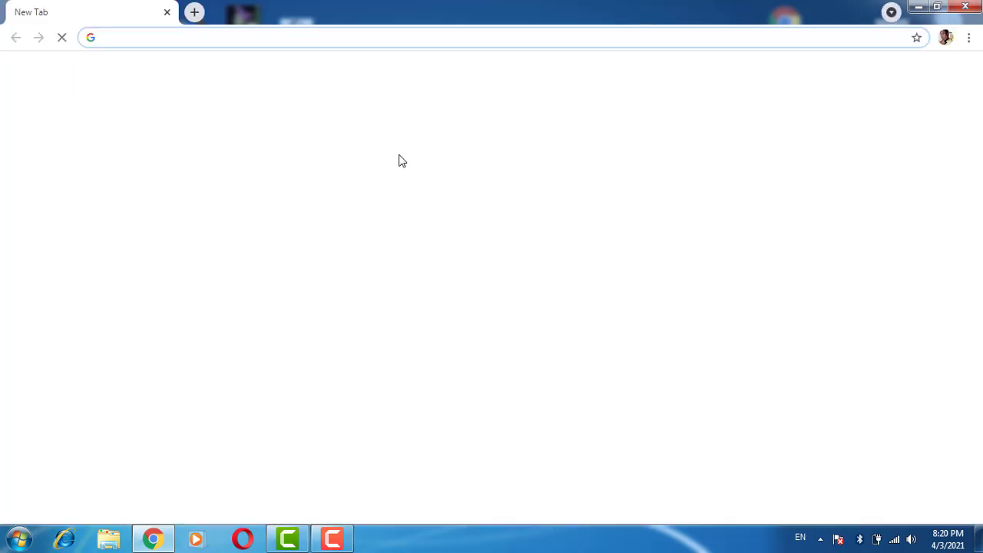
click(140, 38)
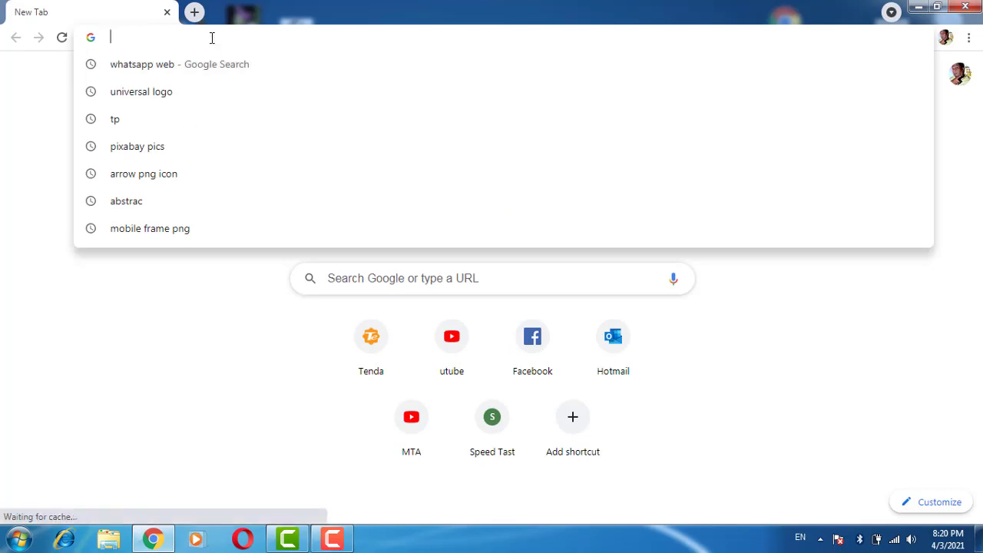
text(192)
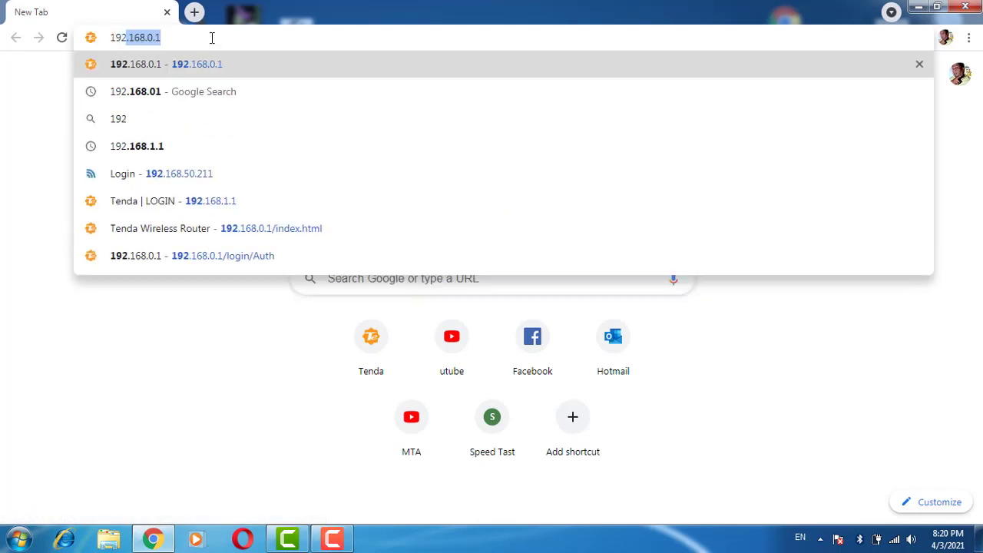
text(.168.0.12)
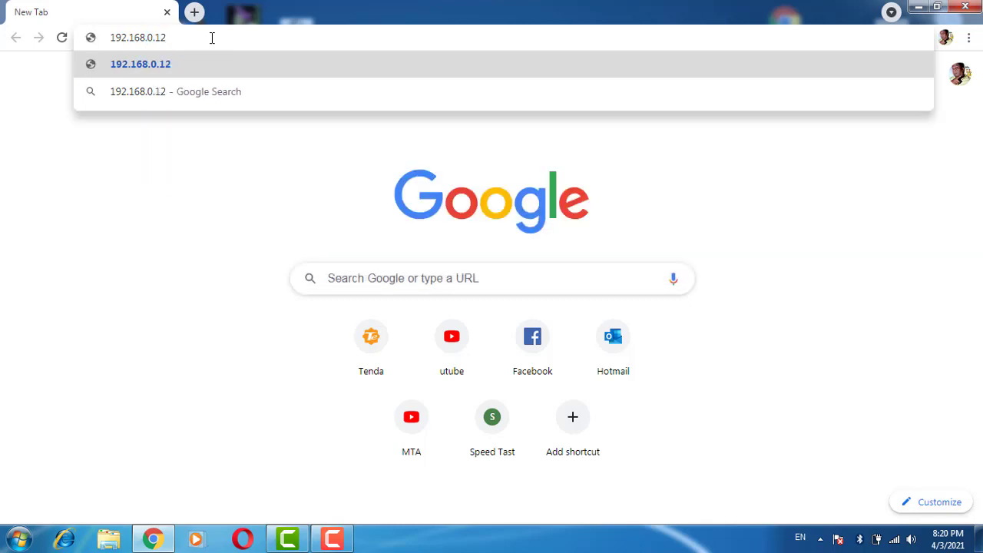
key(BackSpace)
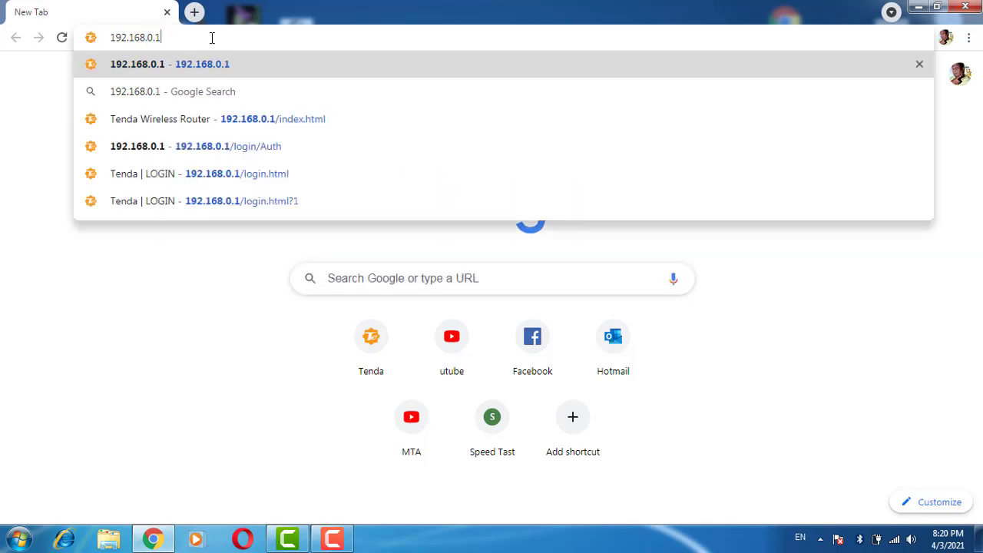
key(Return)
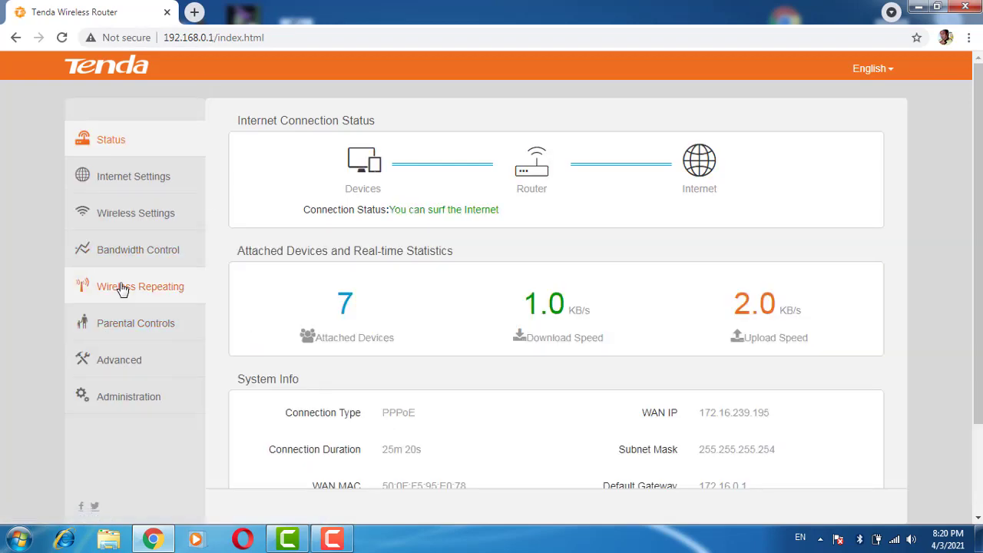
- Back up the router's configuration file from the administration settings, keep the downloaded RouterCfm (1).cfg, and save the settings
click(139, 406)
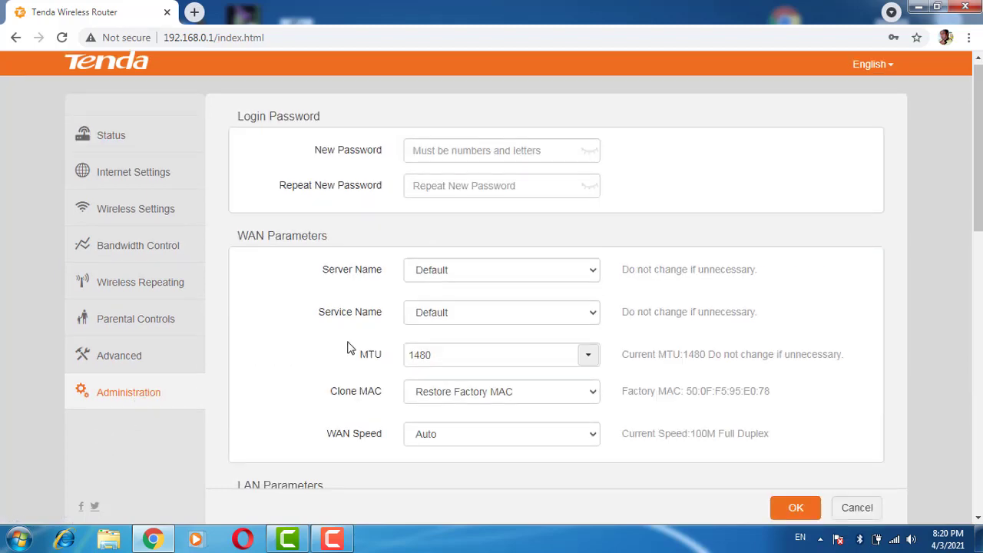
scroll(538, 288, down, 4)
scroll(541, 310, down, 7)
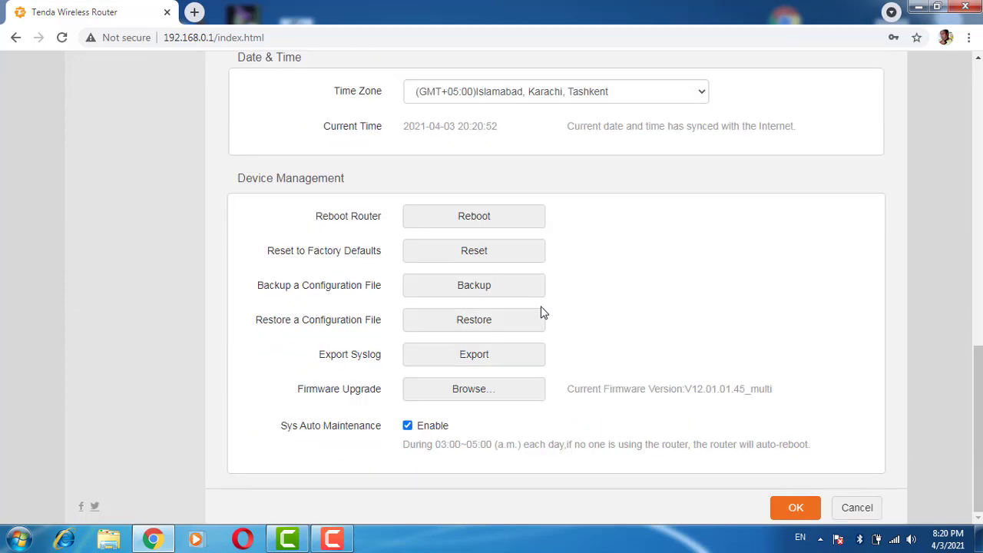
click(476, 292)
click(477, 289)
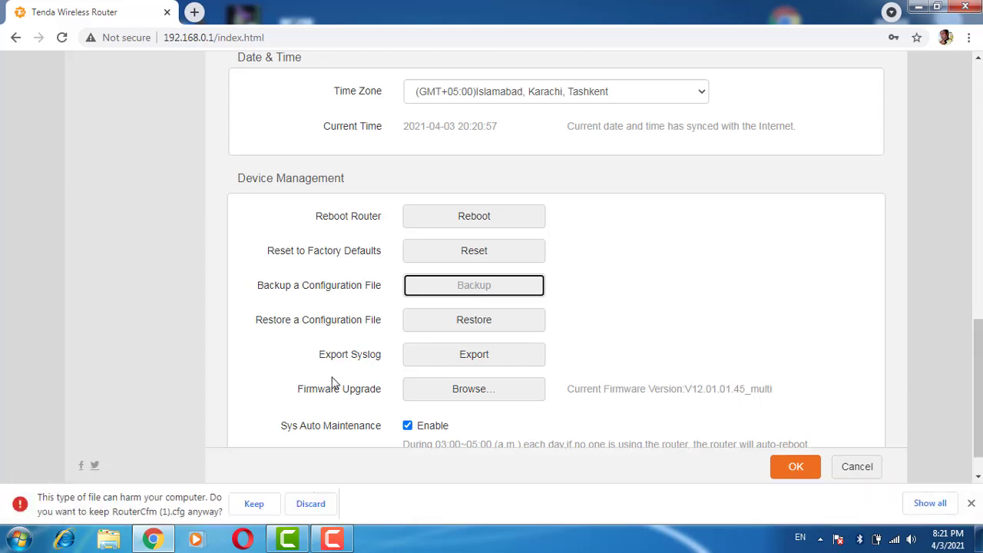
click(255, 508)
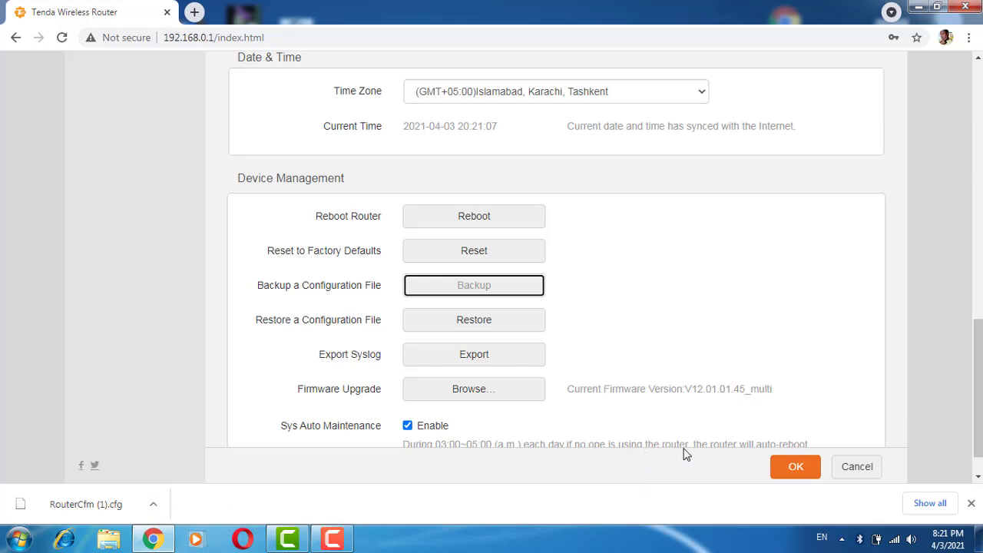
click(787, 470)
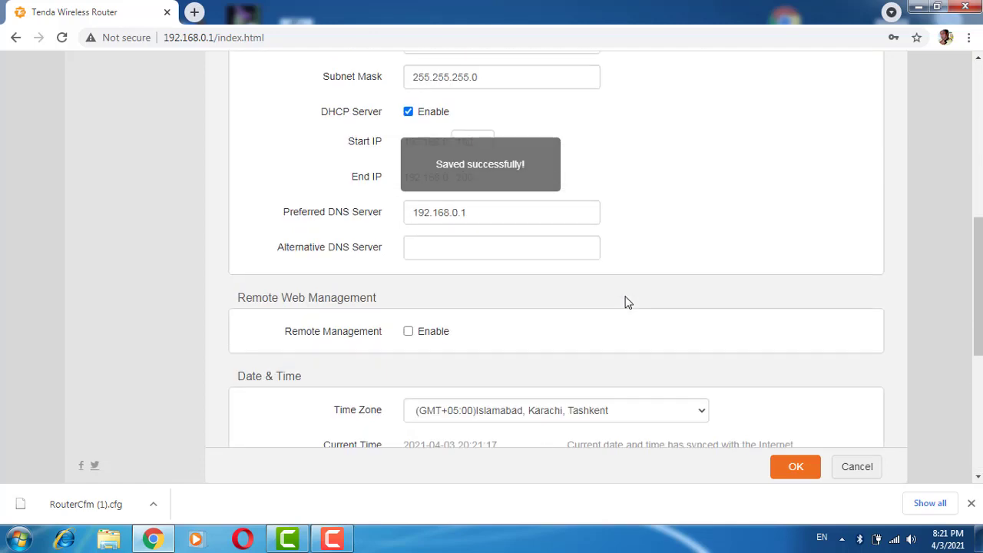
- Reset the router to factory defaults from its device management settings and confirm the reset
scroll(628, 302, up, 1)
scroll(628, 302, down, 1)
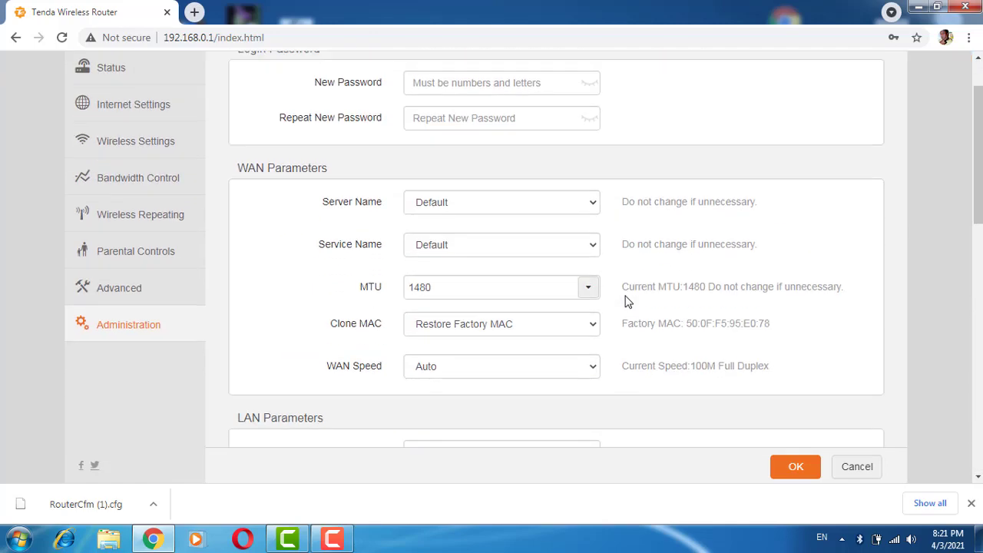
scroll(628, 302, down, 7)
scroll(628, 300, up, 1)
scroll(628, 299, down, 2)
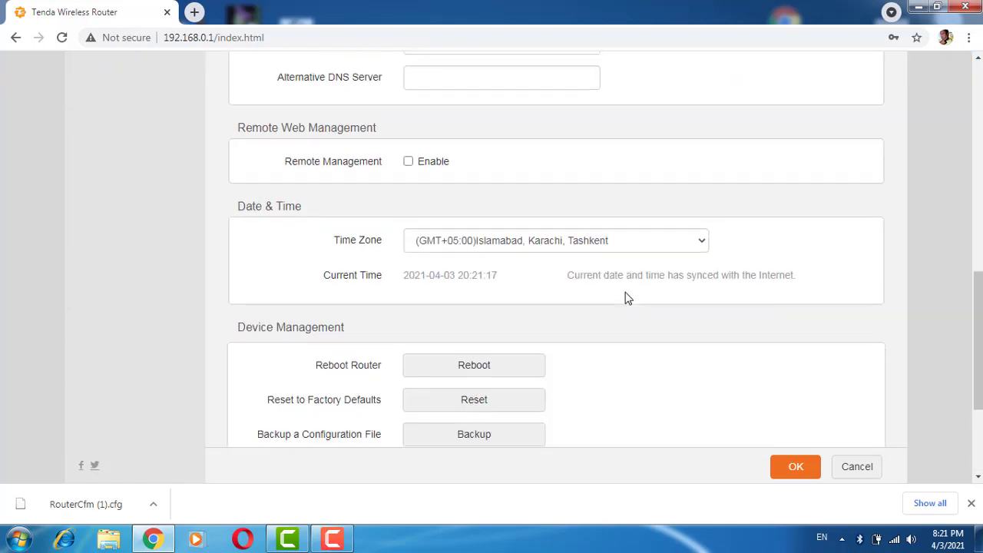
scroll(628, 300, down, 3)
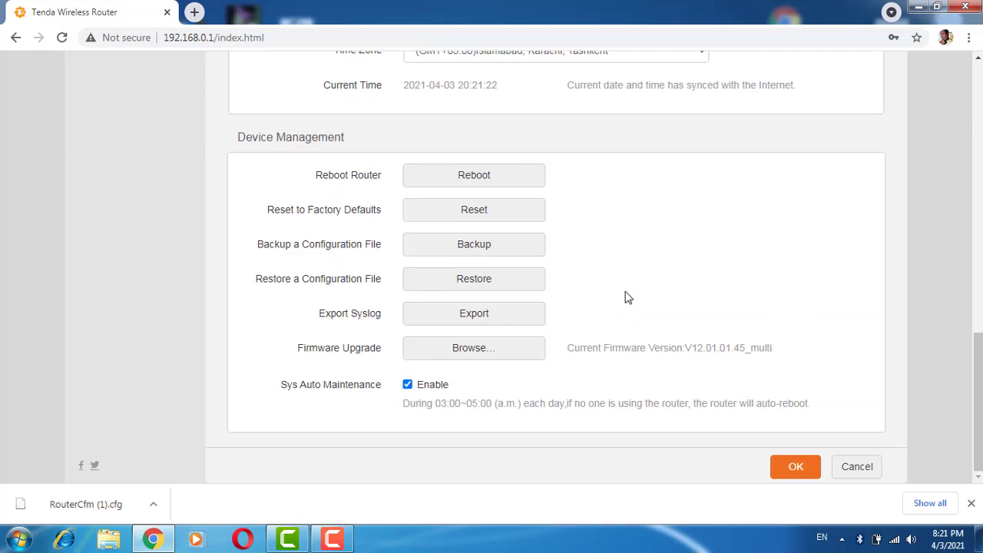
click(476, 213)
click(561, 119)
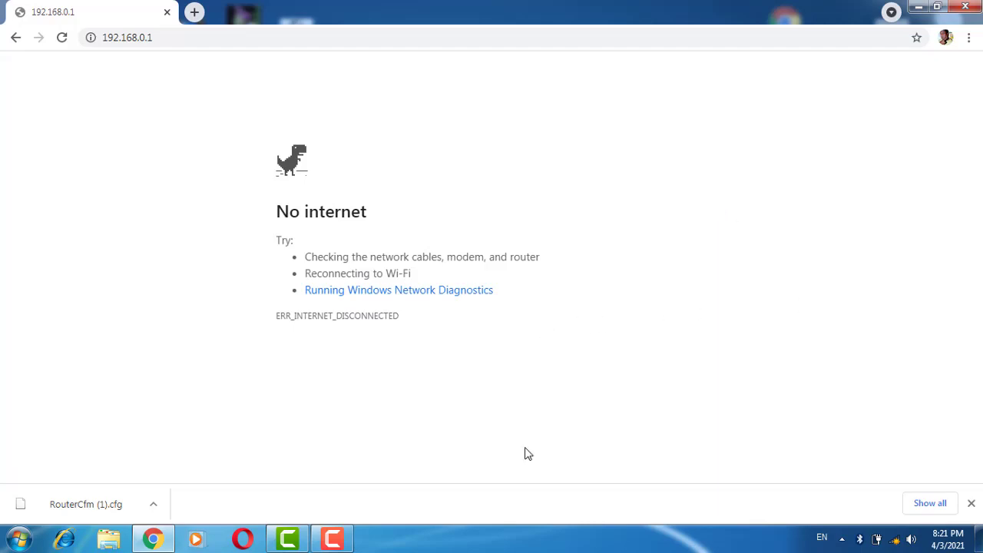
- Connect the computer to the unsecured wireless network Tenda_95E078
click(894, 539)
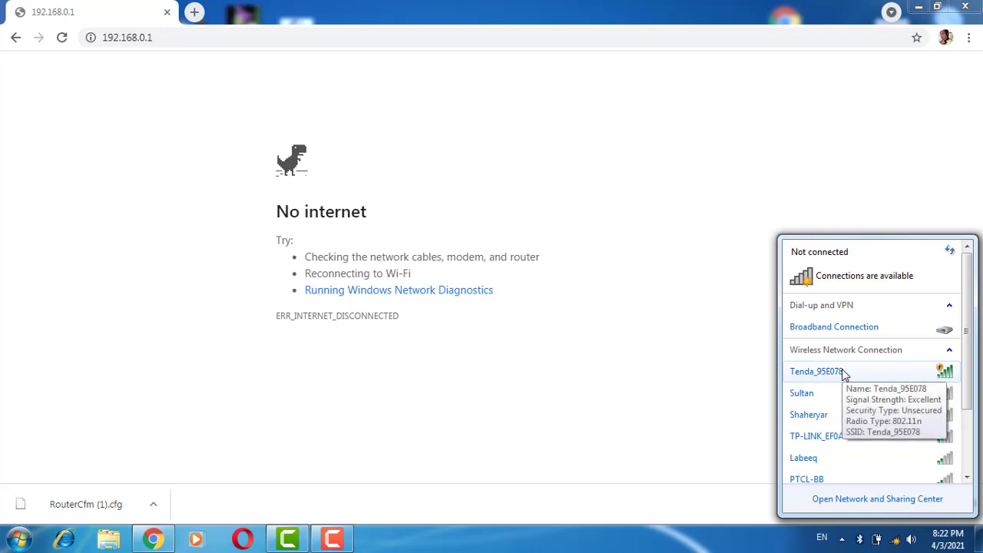
click(879, 367)
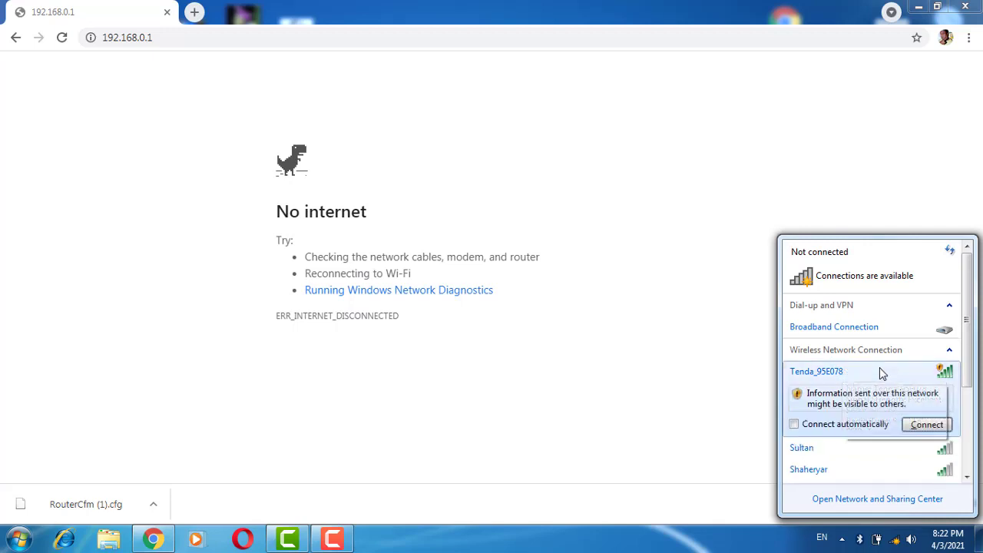
click(931, 425)
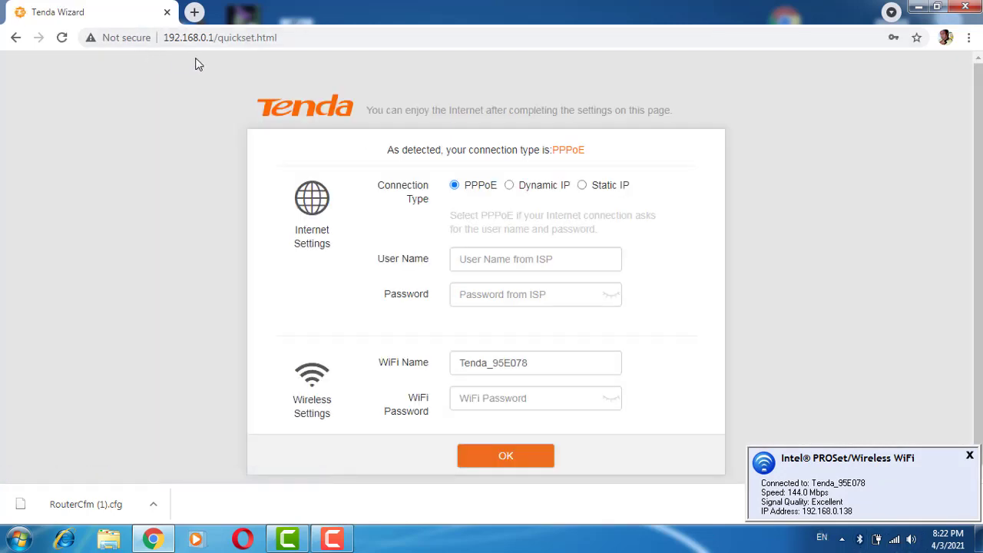
- Enter a WiFi password for Tenda_95E078 in the setup wizard and try to submit it with the PPPoE connection type
scroll(714, 191, down, 1)
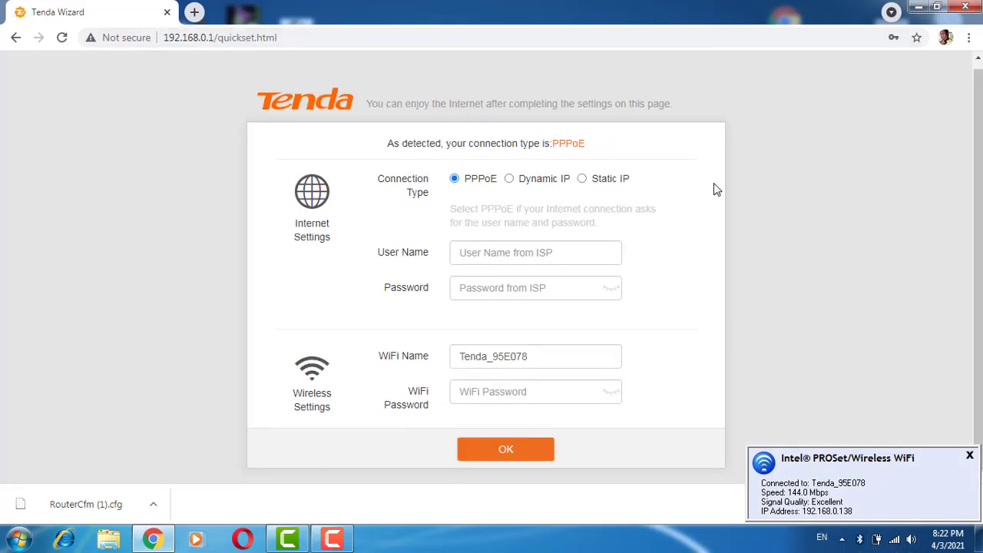
scroll(673, 250, up, 1)
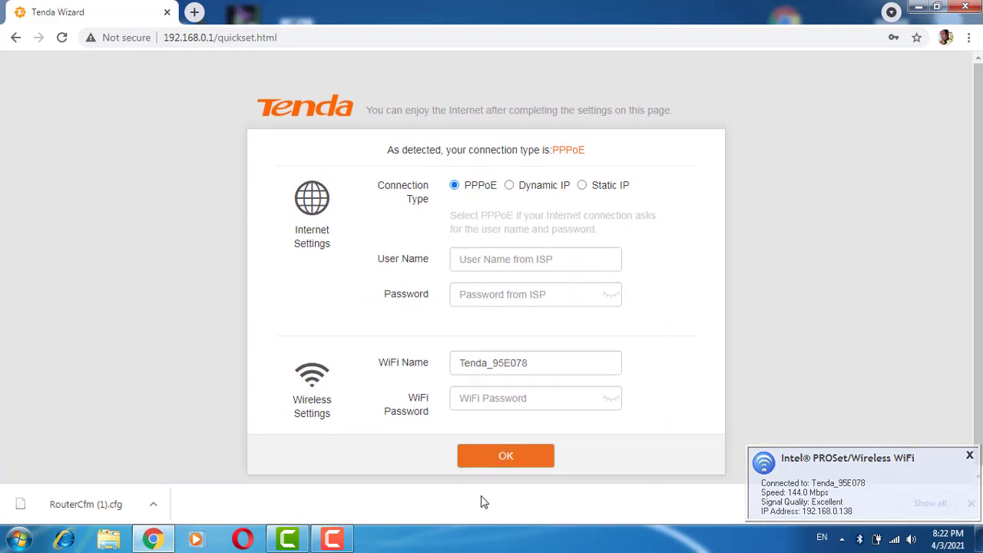
click(545, 399)
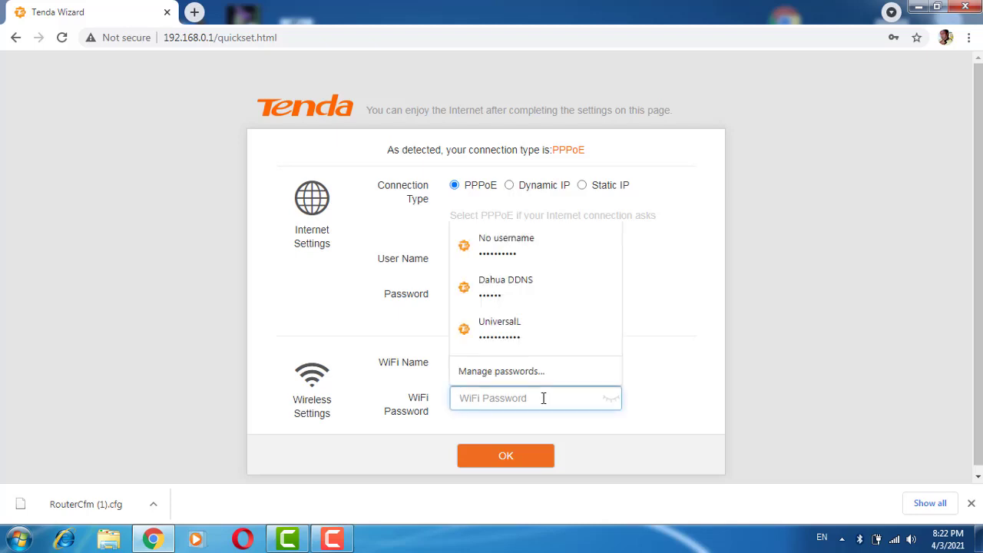
text(1)
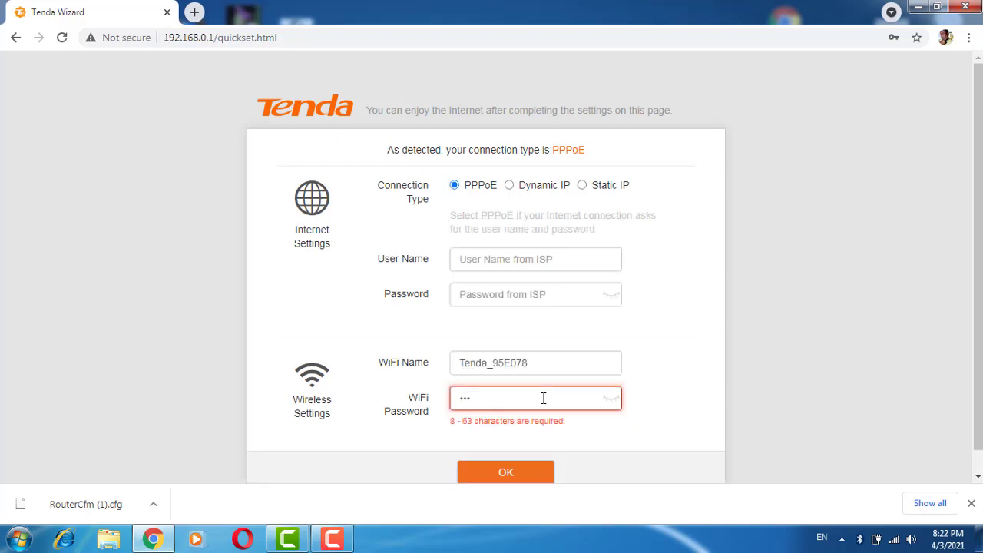
text(78)
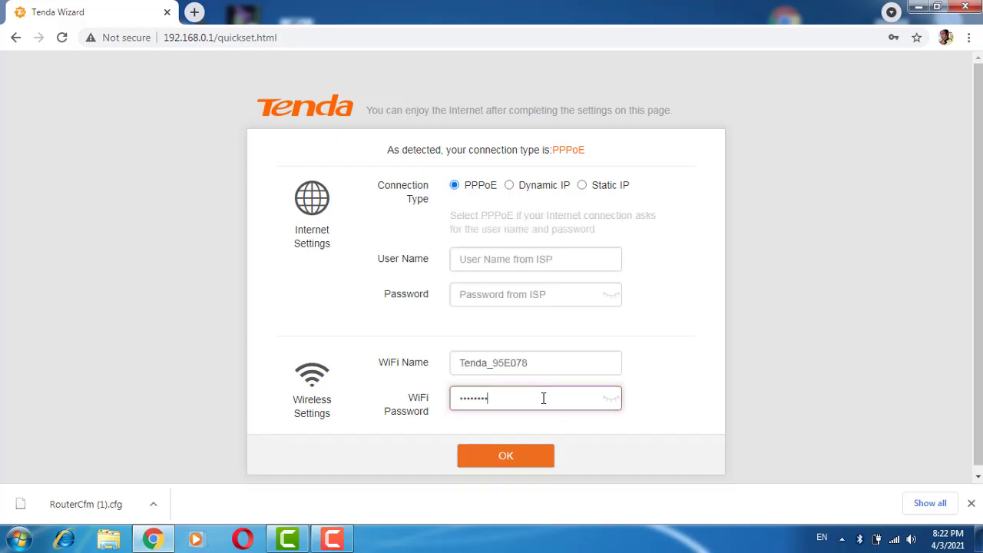
click(500, 458)
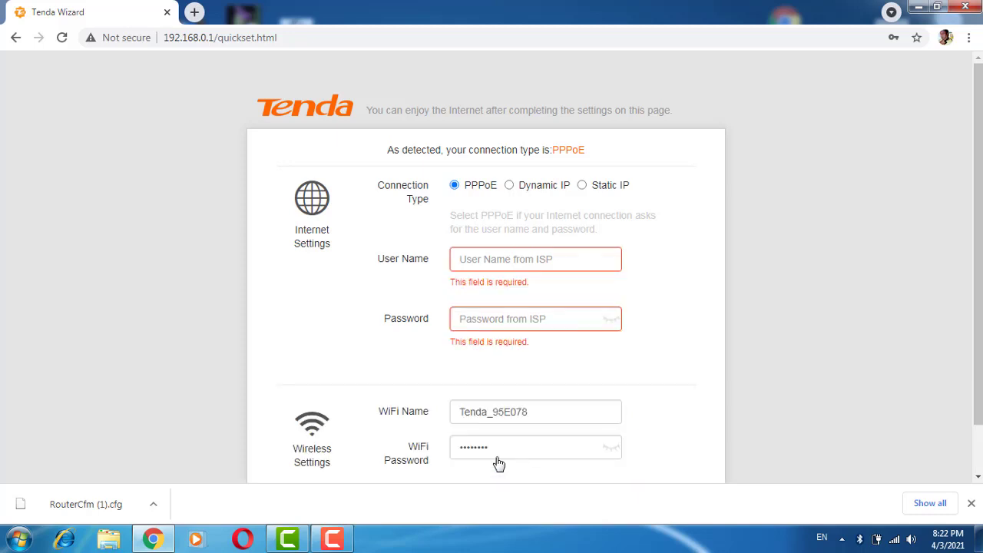
- Set the connection type to Dynamic IP, submit the setup wizard, and decline to store the password in the browser
scroll(501, 208, down, 1)
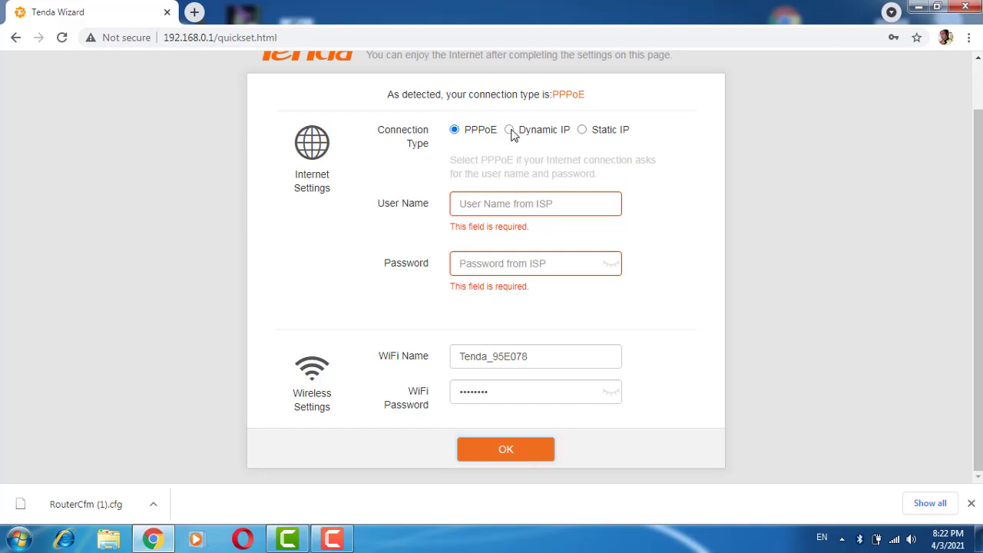
click(509, 130)
click(504, 449)
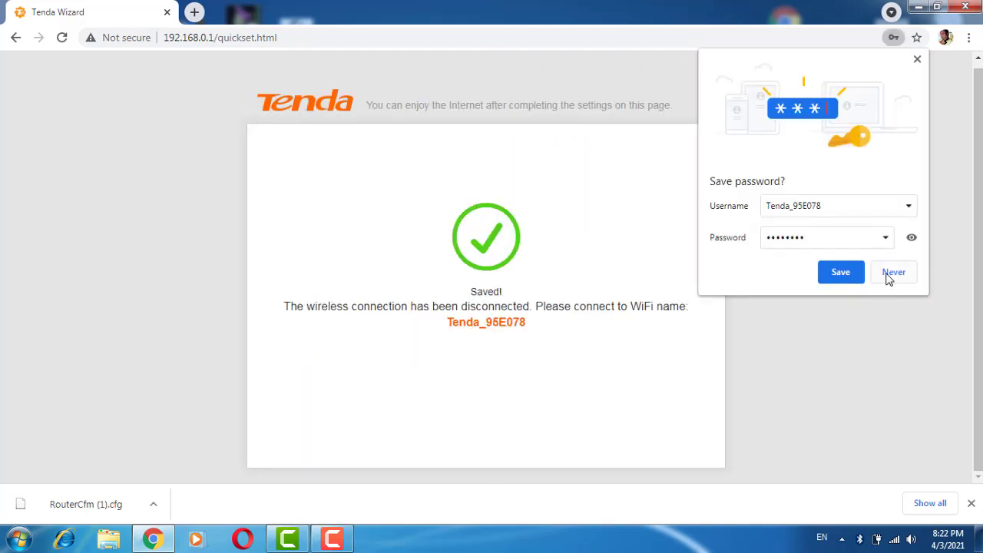
click(893, 272)
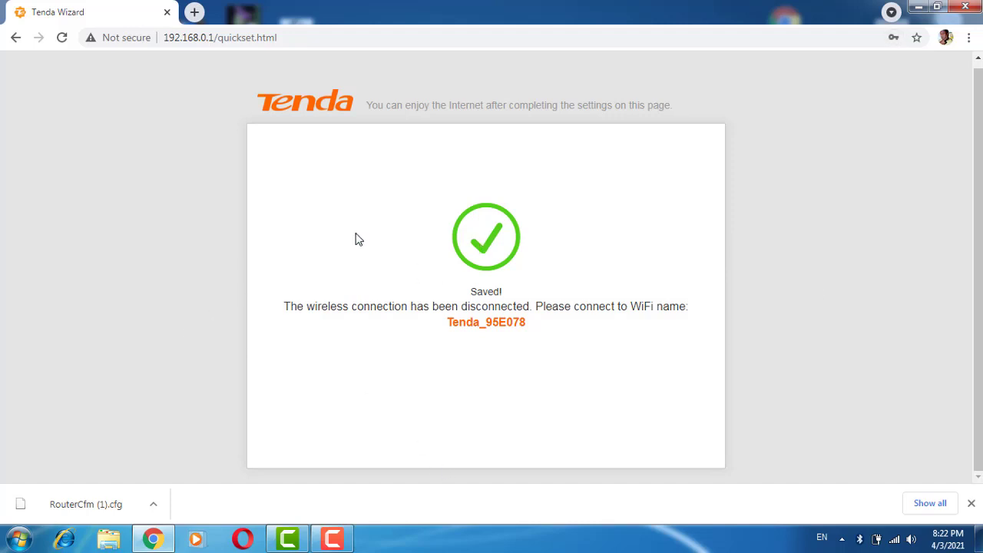
- Connect the computer to the wireless network Tenda_95E078 by entering its network security key
click(894, 540)
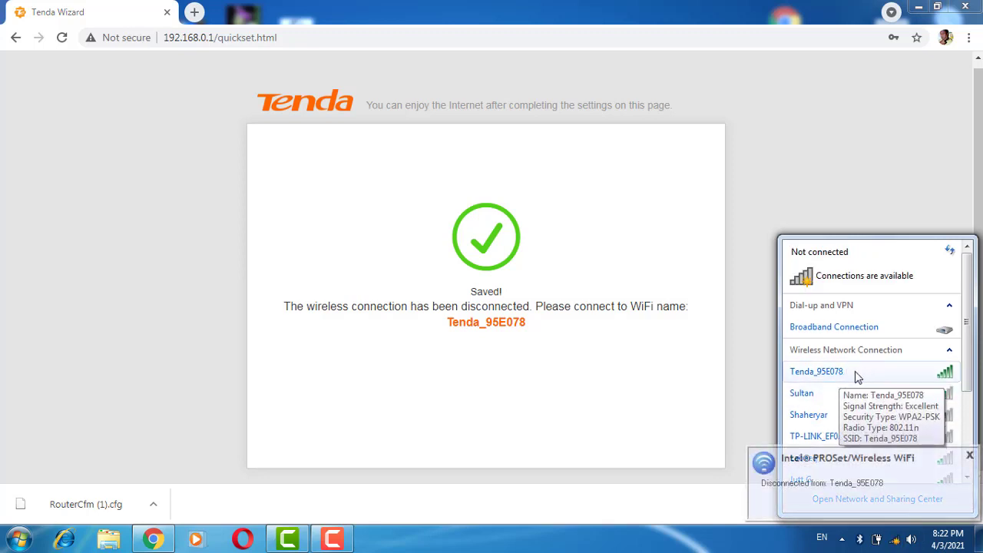
click(863, 376)
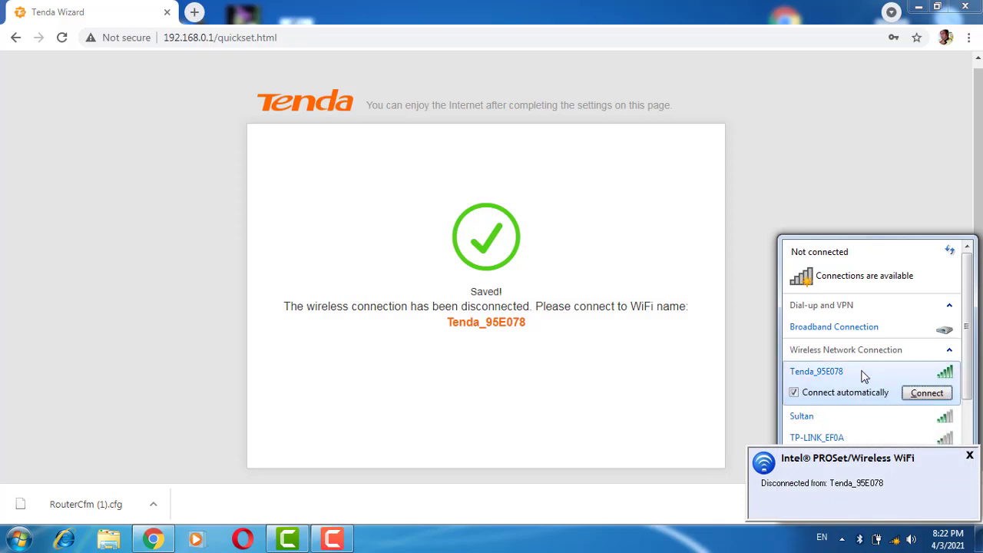
click(912, 393)
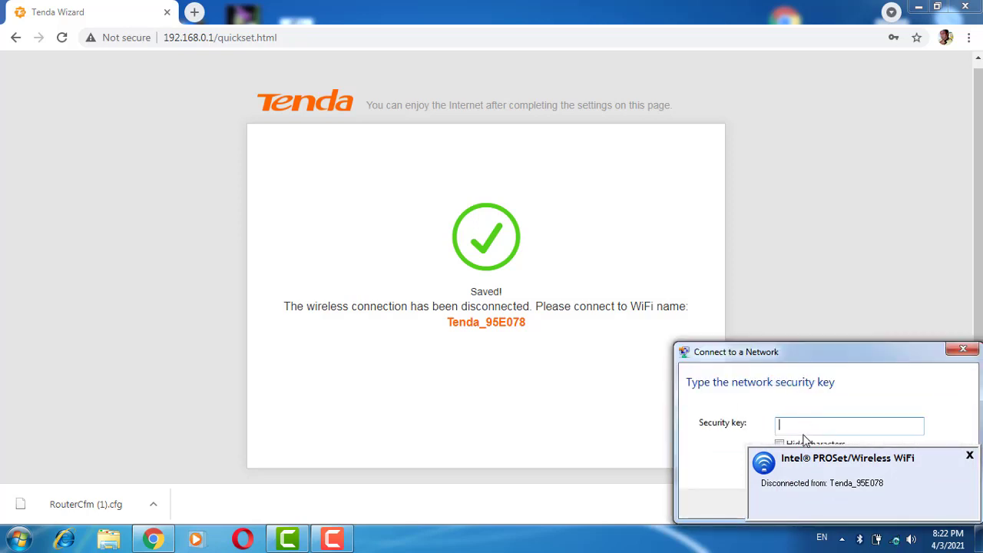
text(12345678)
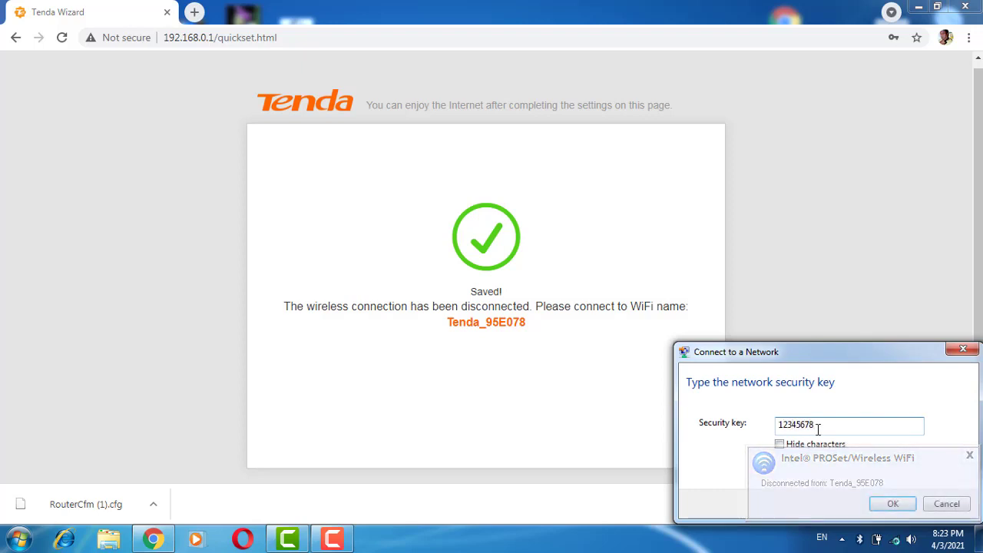
click(889, 503)
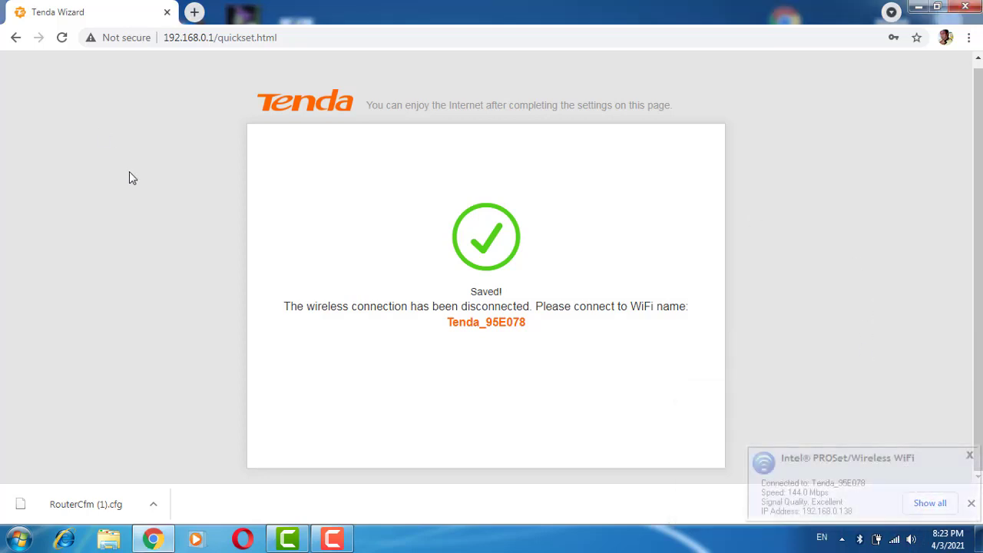
- Open the router's management page at 192.168.0.1/index.html
click(282, 36)
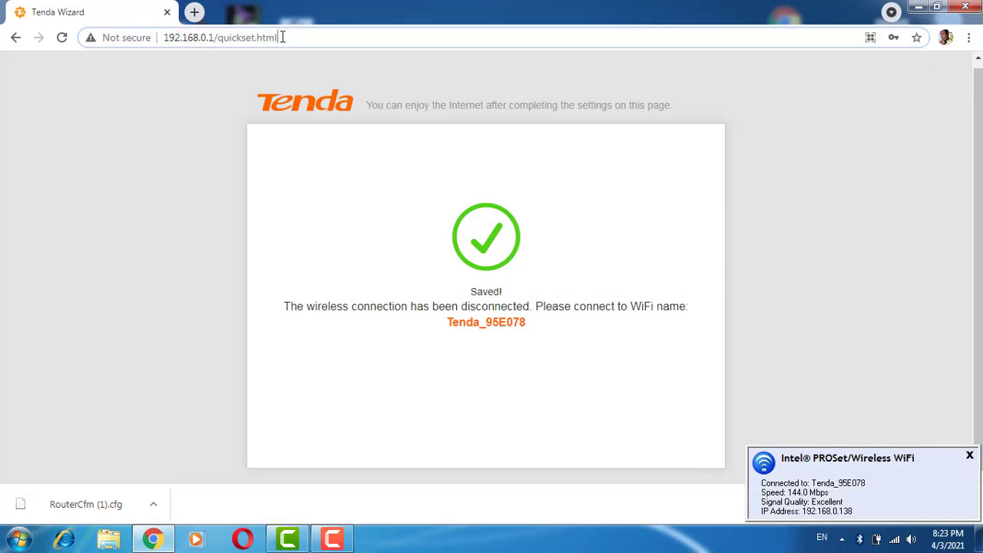
click(282, 37)
key(BackSpace)
key(BackSpace)
key(BackSpace)
key(BackSpace)
key(BackSpace)
key(BackSpace)
key(BackSpace)
key(BackSpace)
key(BackSpace)
key(BackSpace)
key(BackSpace)
key(BackSpace)
key(BackSpace)
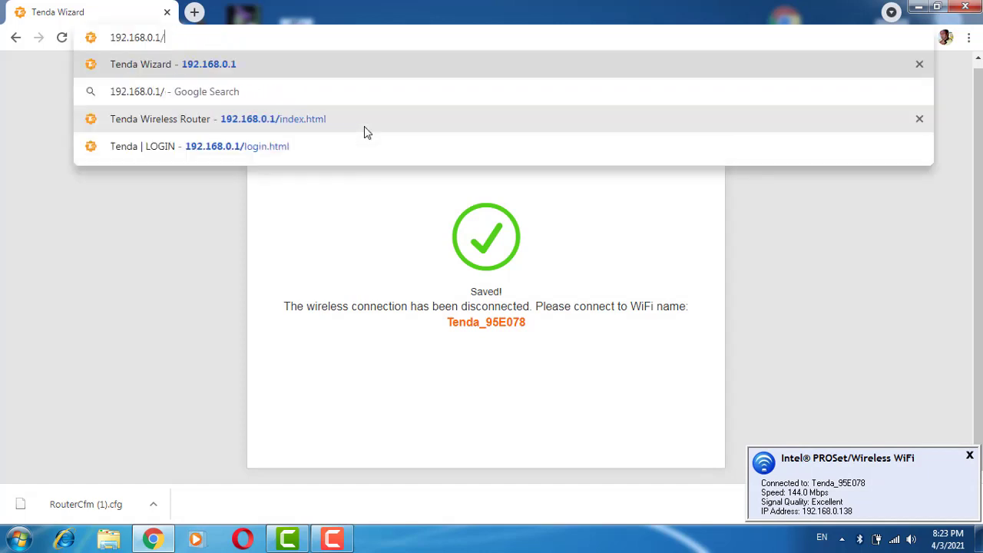
key(BackSpace)
click(364, 128)
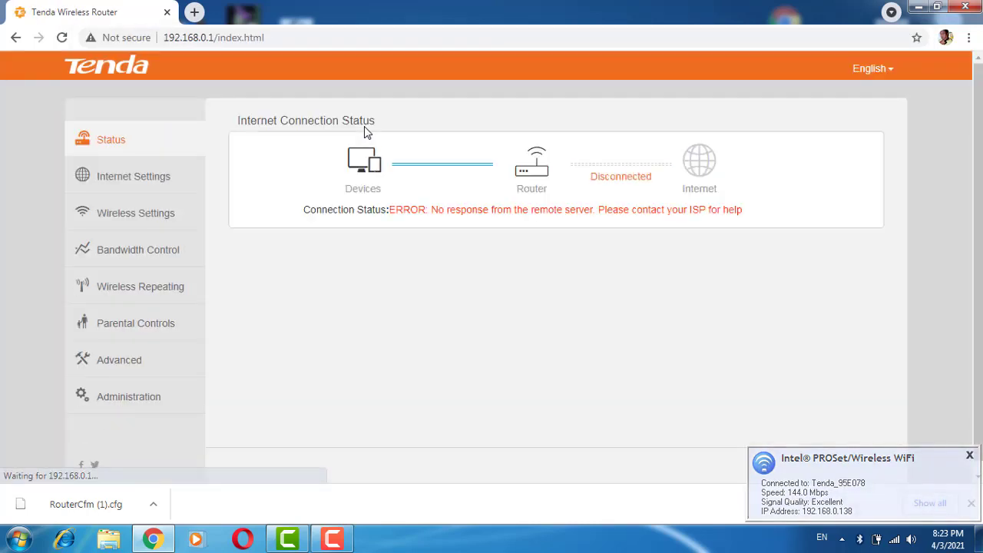
- Restore the router's configuration from the backup file RouterCfm (1).cfg in Downloads and confirm the restore
click(128, 397)
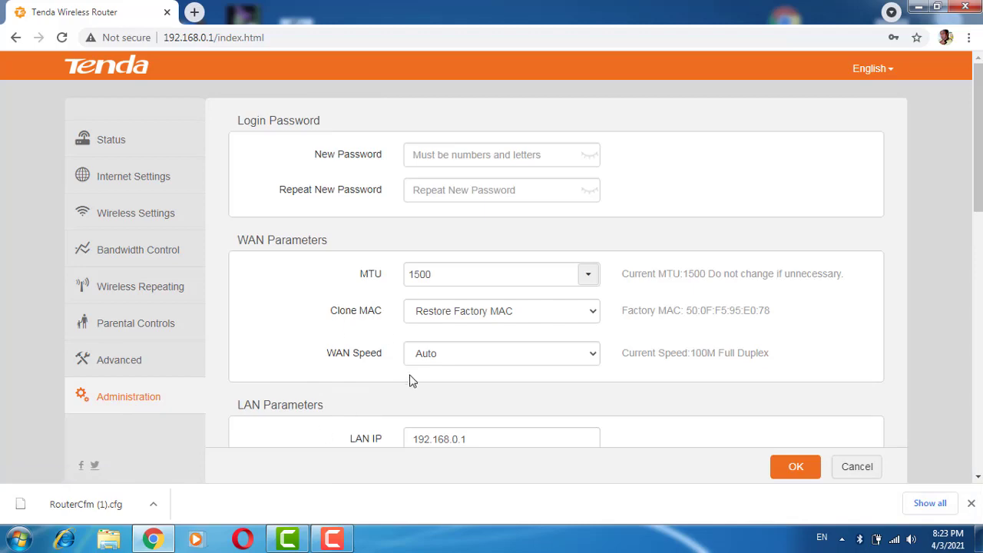
scroll(456, 345, down, 10)
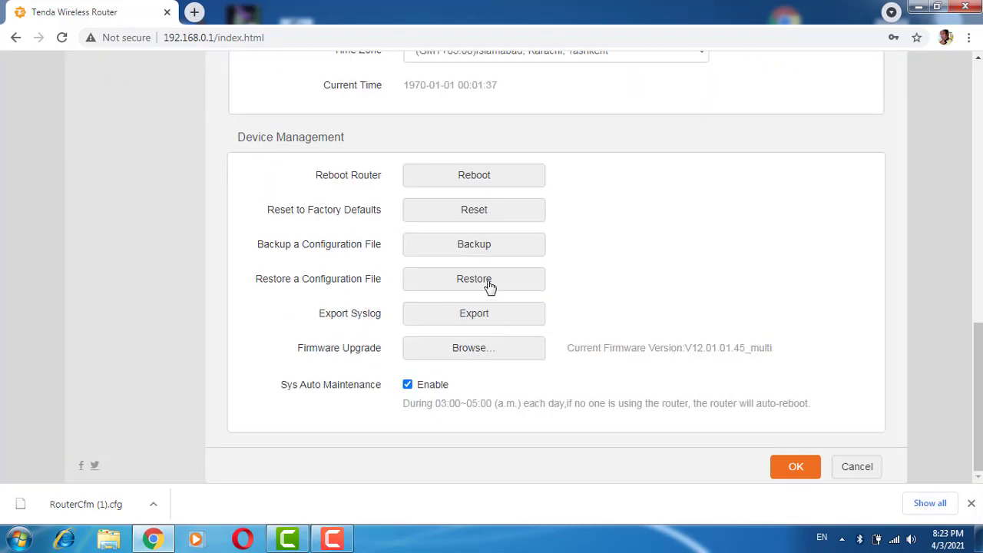
click(474, 279)
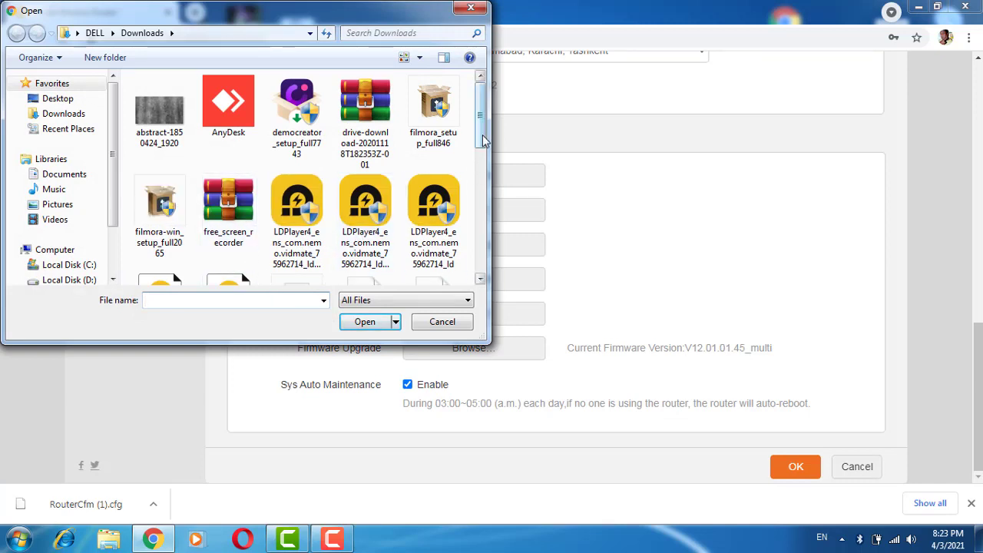
drag(484, 143, 500, 180)
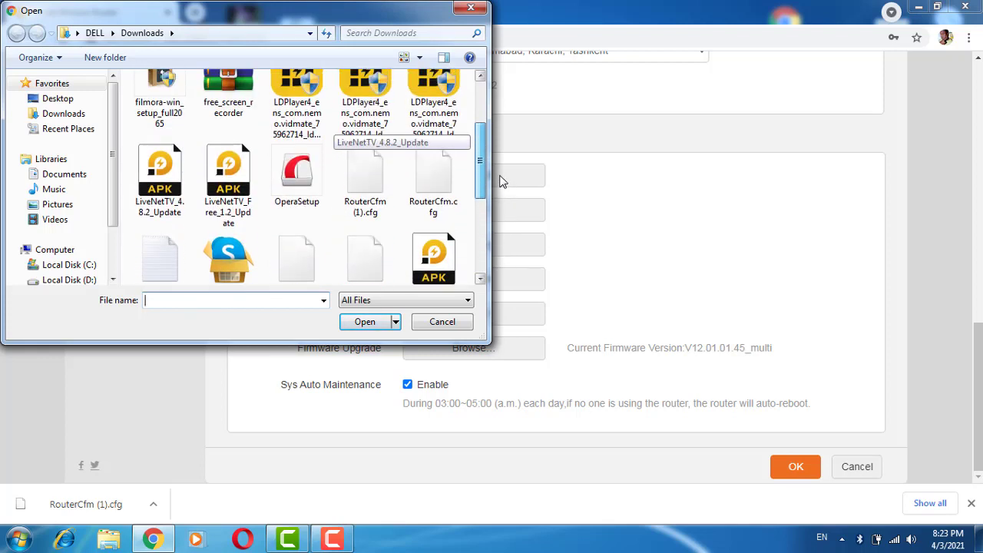
double_click(368, 181)
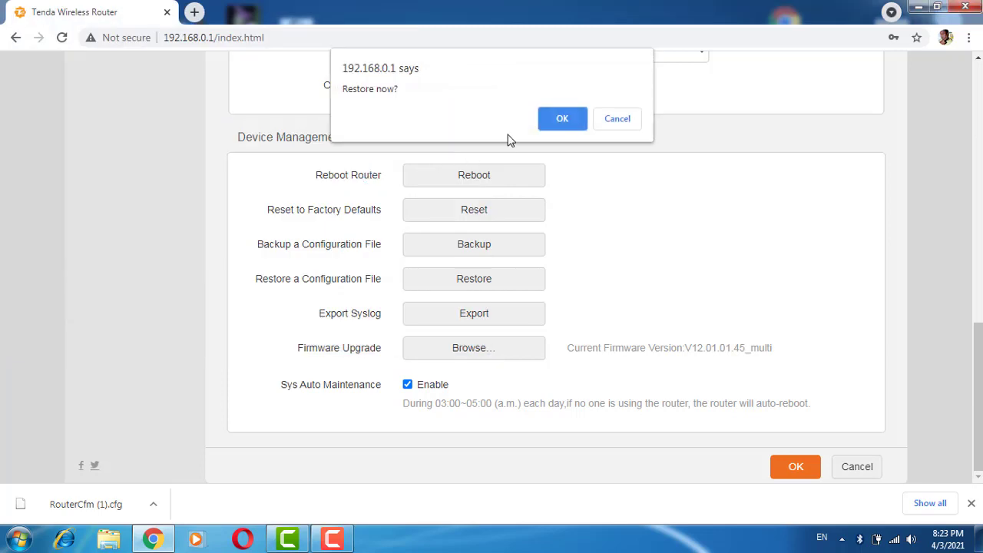
click(567, 121)
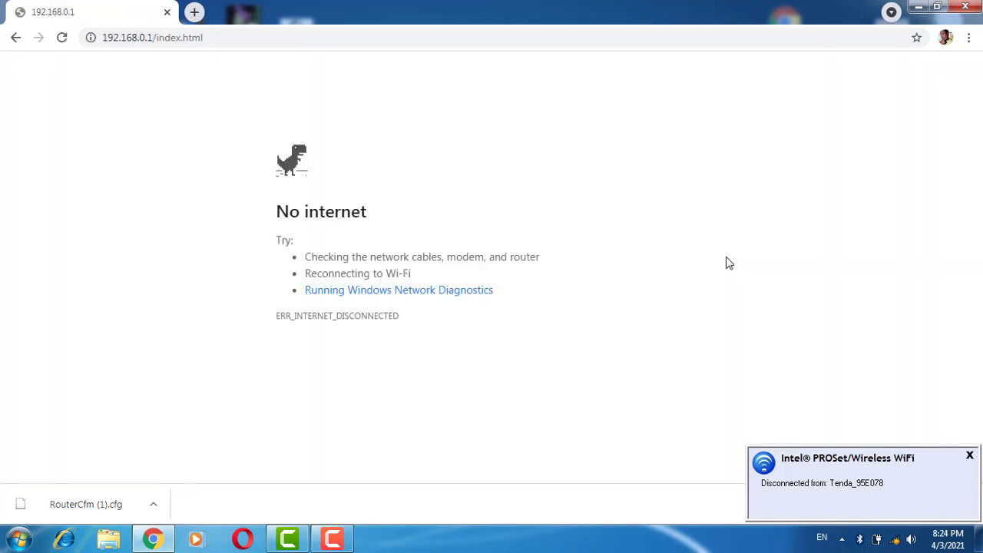
- Dismiss the WiFi disconnection notice and connect the computer to the wireless network Universal
click(969, 456)
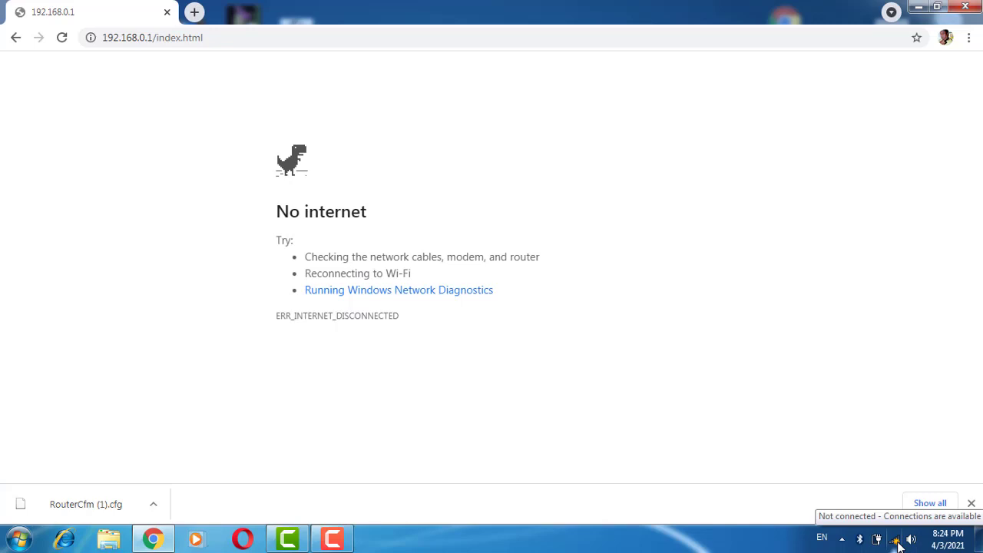
click(896, 540)
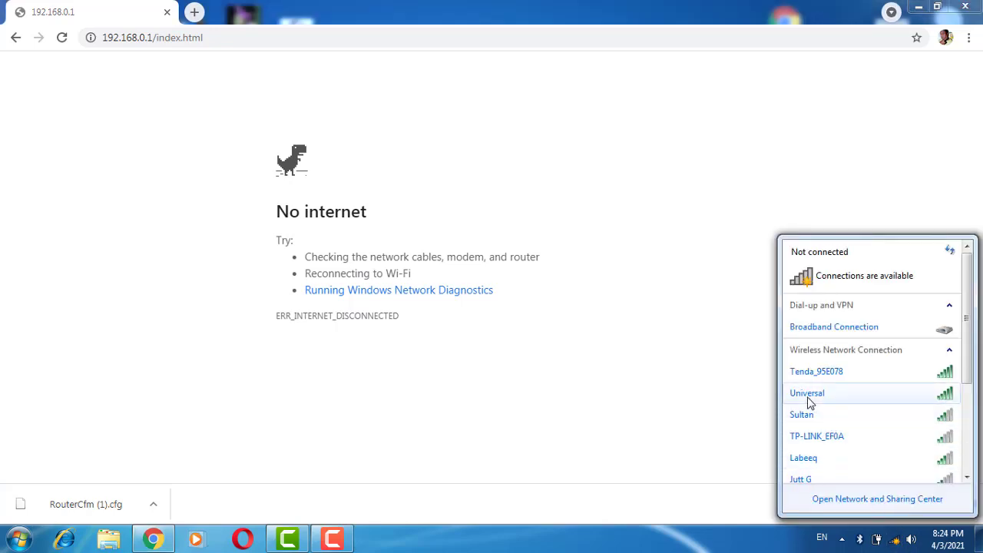
mouse_move(865, 389)
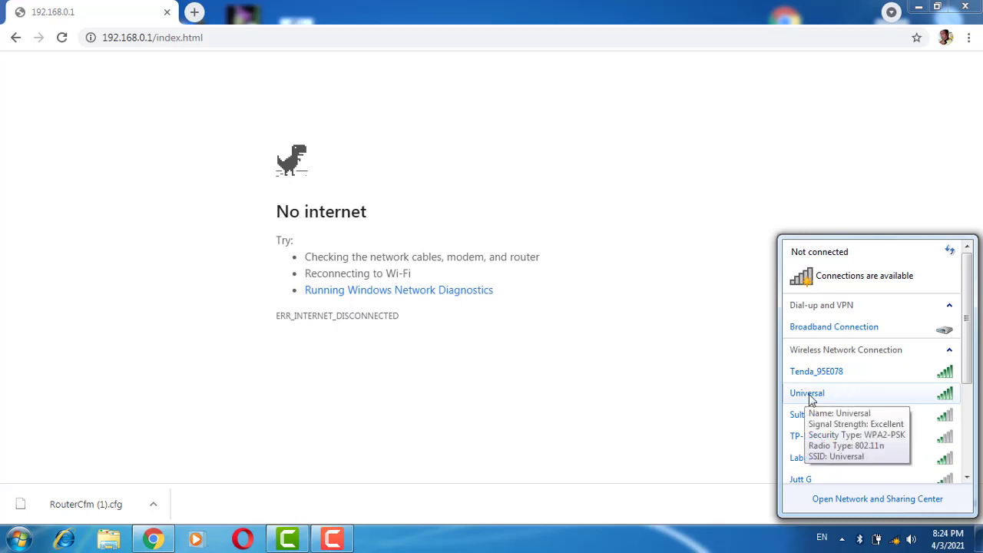
double_click(908, 397)
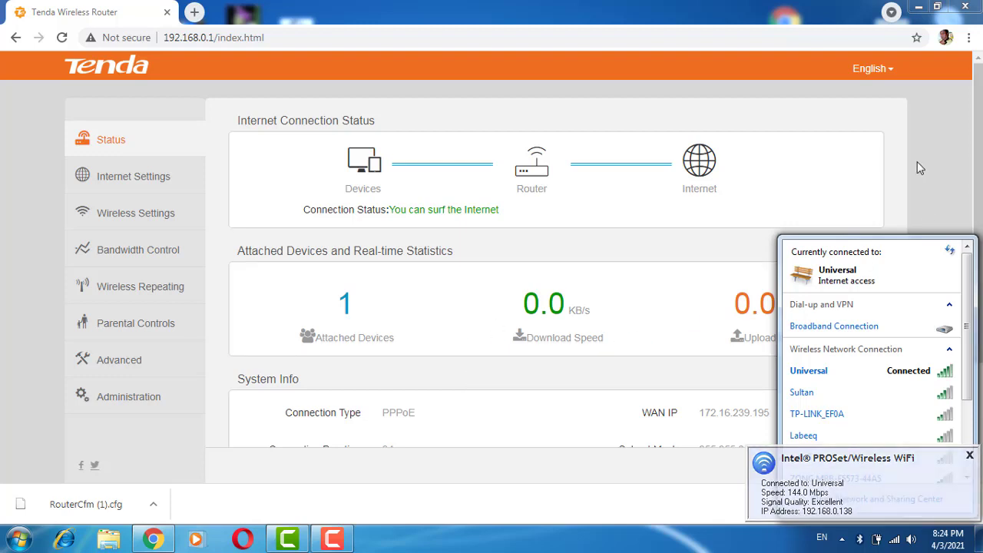
- Review the restored router settings, from the internet, wireless, bandwidth and repeating pages through parental controls, advanced and administration
click(126, 182)
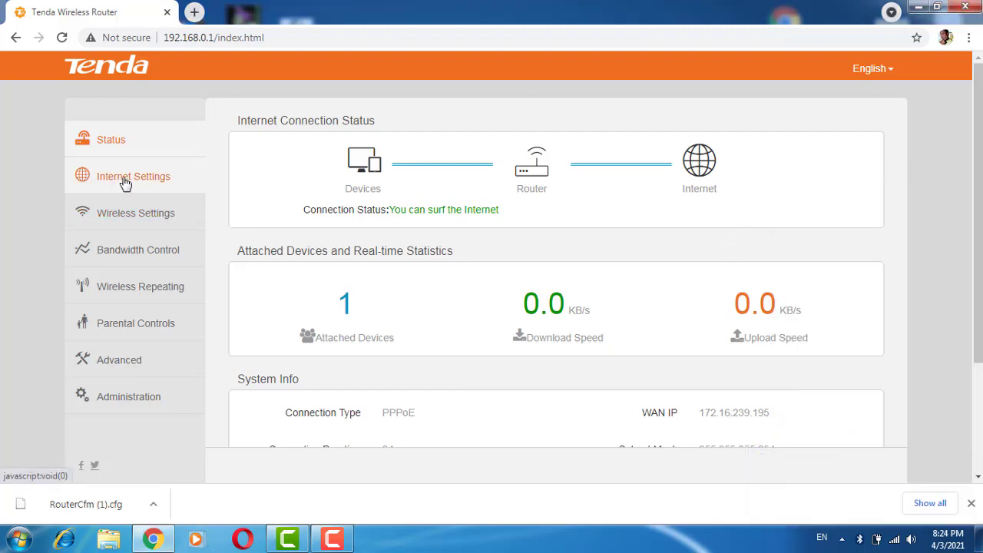
click(125, 183)
click(139, 220)
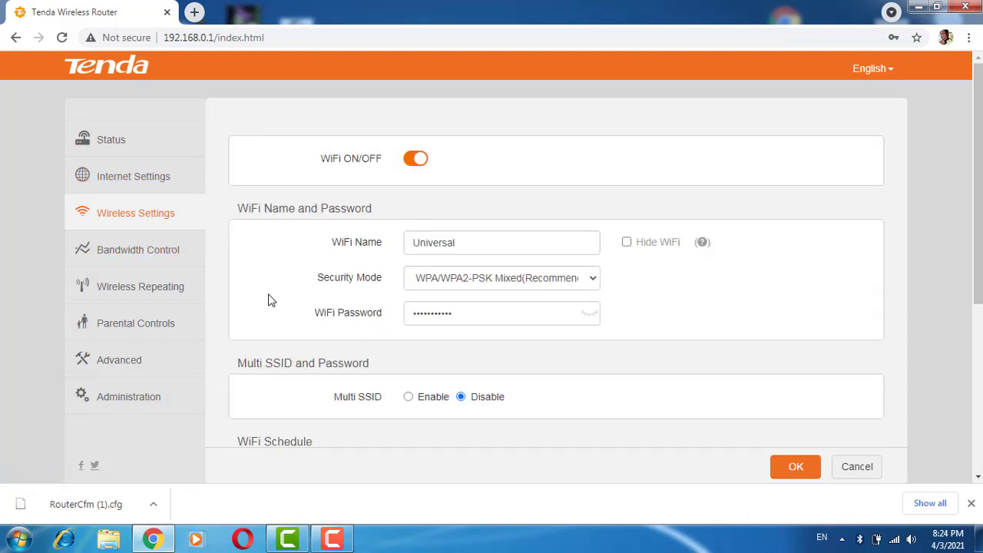
click(174, 254)
click(171, 286)
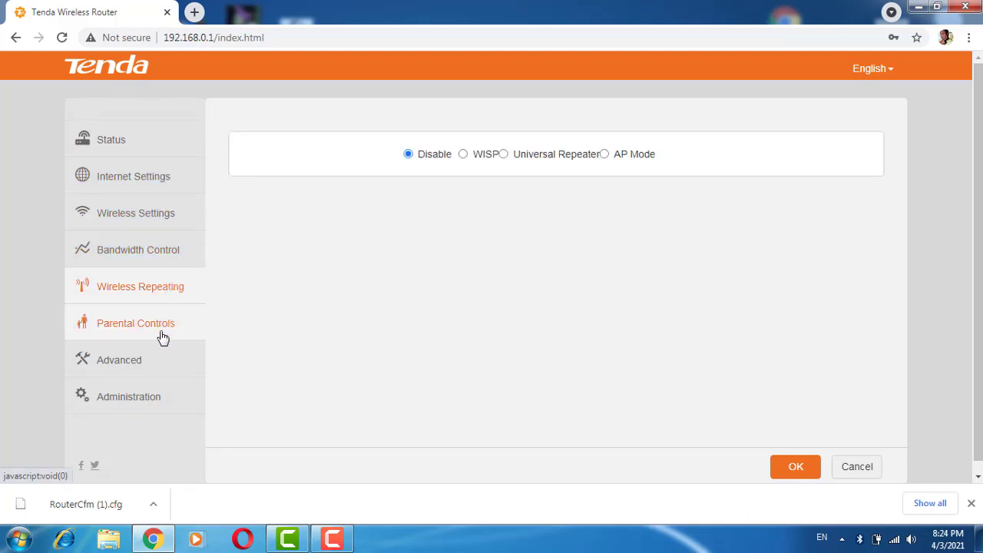
click(162, 334)
click(157, 370)
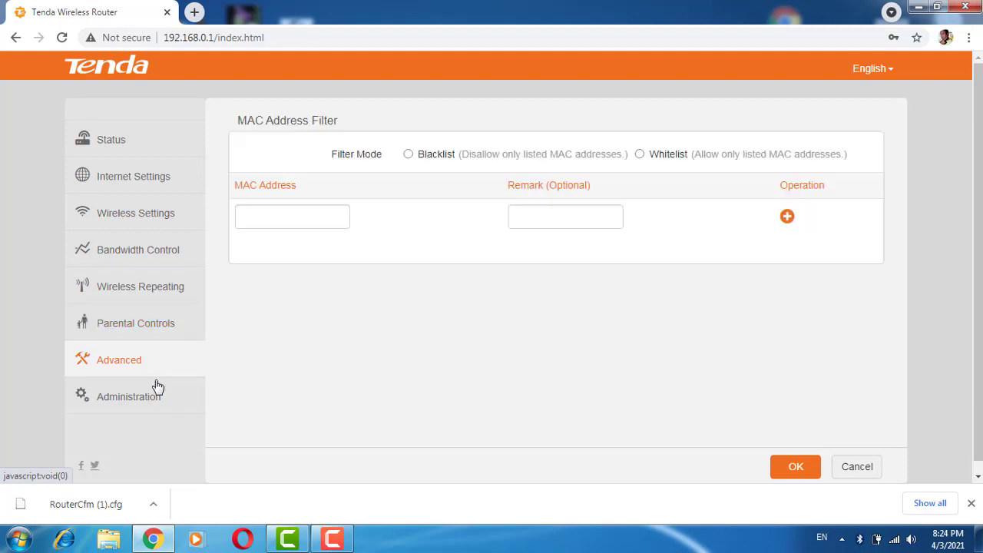
click(154, 396)
scroll(459, 259, down, 4)
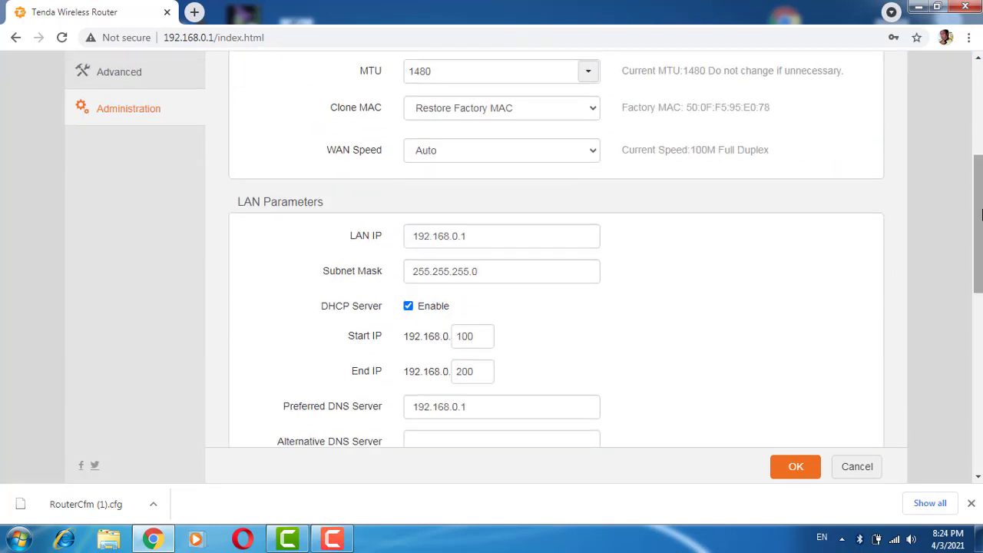
drag(979, 212, 969, 114)
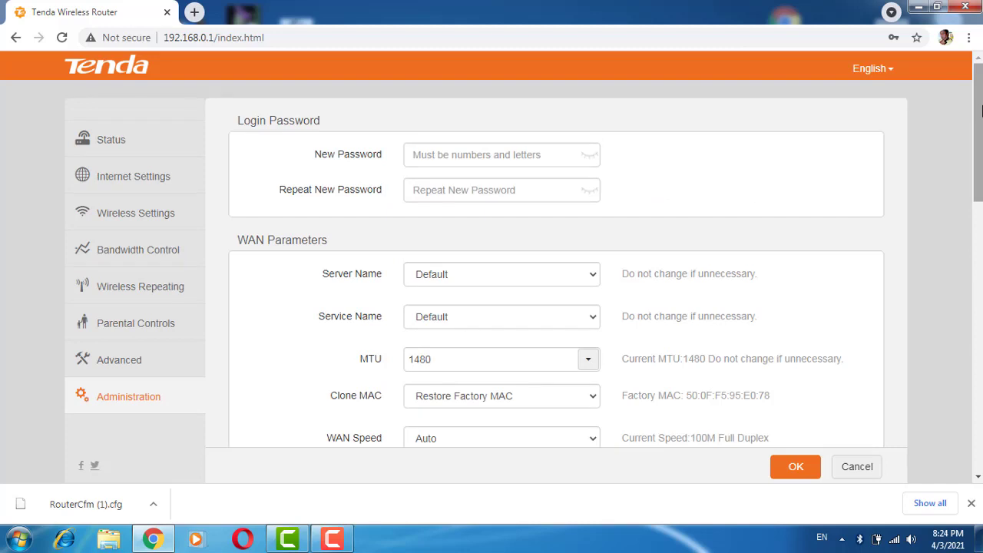